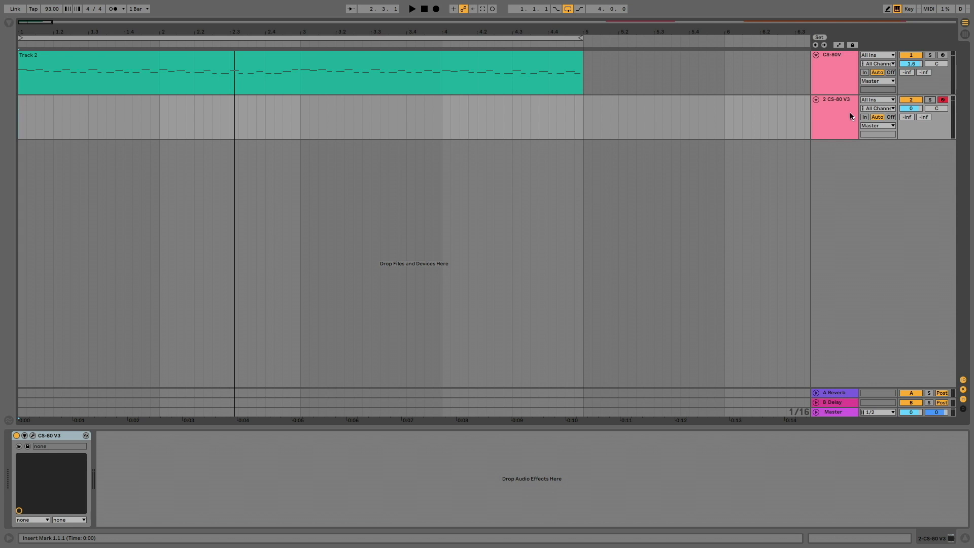
# Play back the Track 2 clip and examine the Human Nature patch in the CS-80V track's synth
pyautogui.press('space')
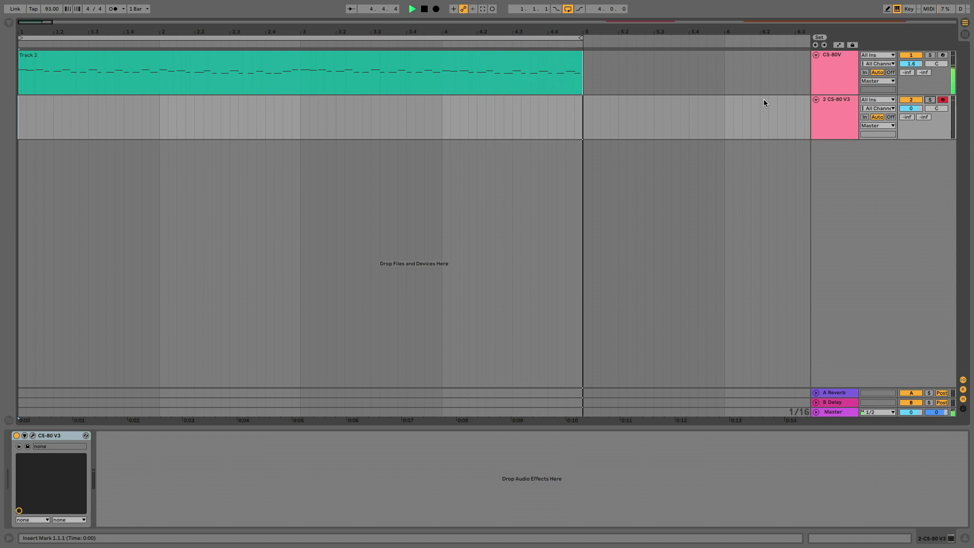
pyautogui.press('space')
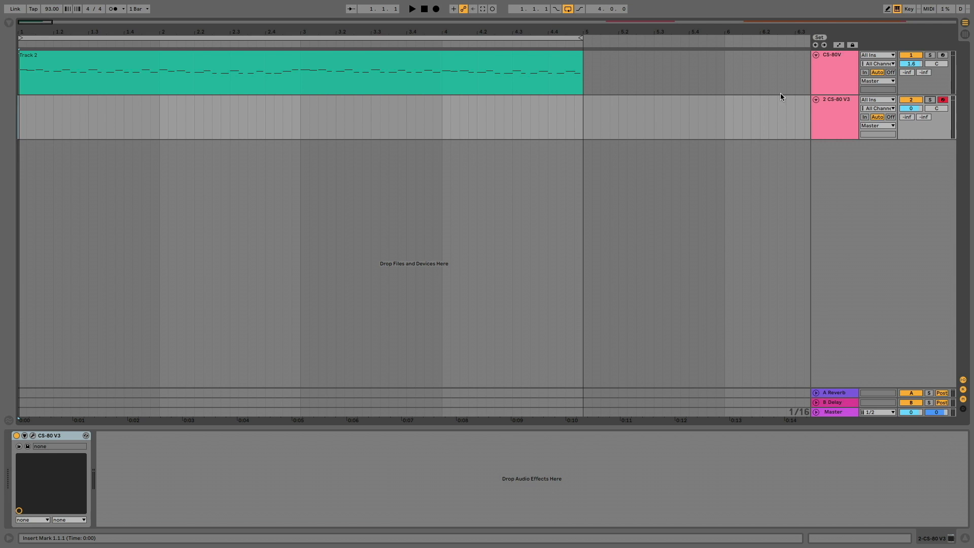
pyautogui.click(831, 57)
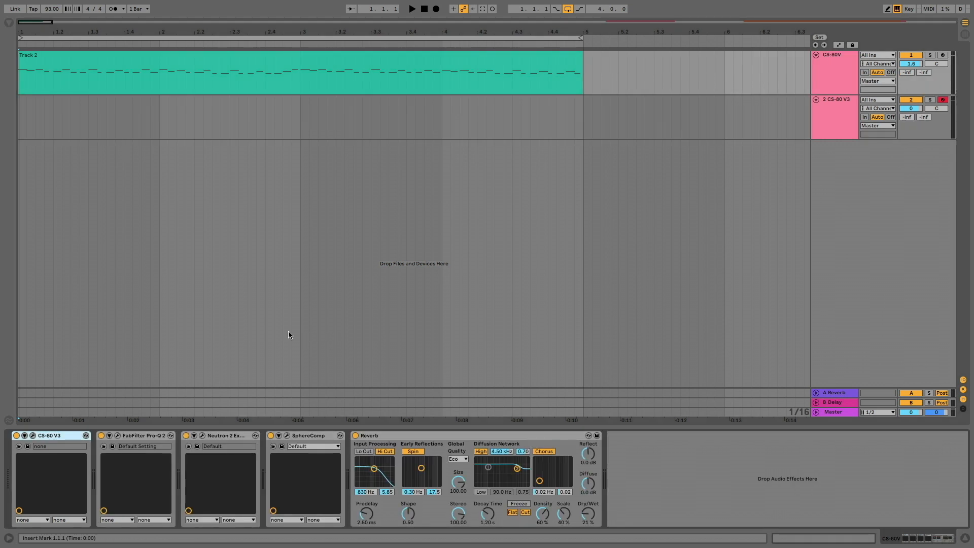
pyautogui.click(33, 435)
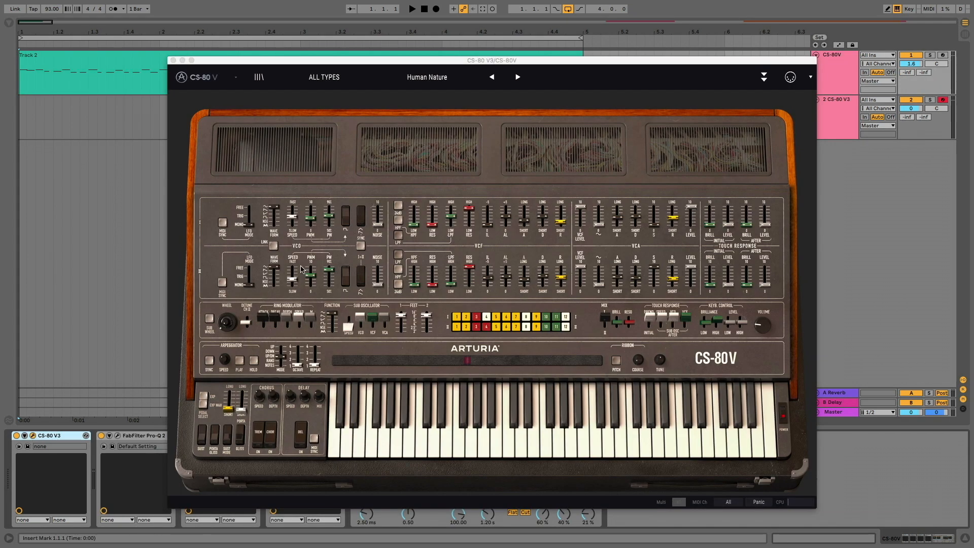
pyautogui.moveTo(538, 61)
pyautogui.mouseDown()
pyautogui.moveTo(555, 47)
pyautogui.moveTo(535, 56)
pyautogui.mouseUp()
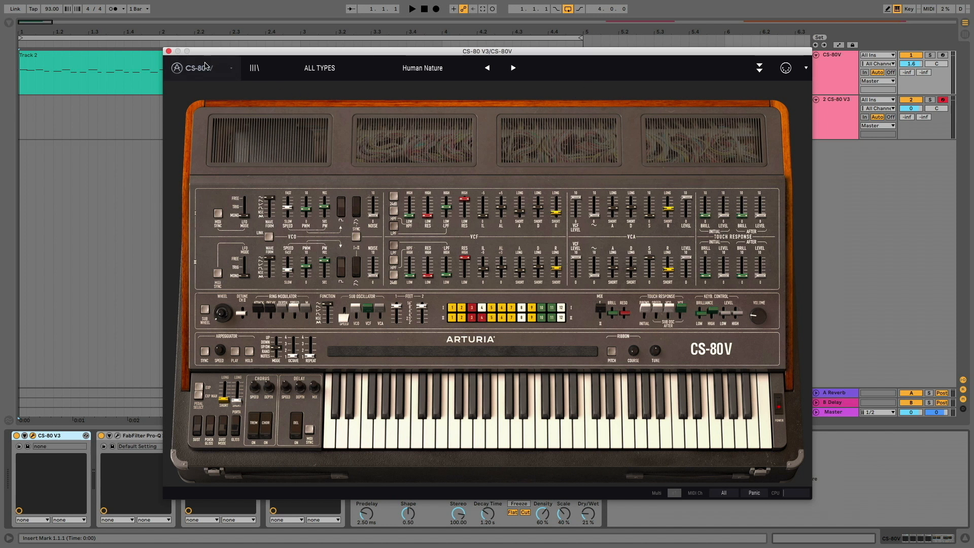
pyautogui.click(169, 52)
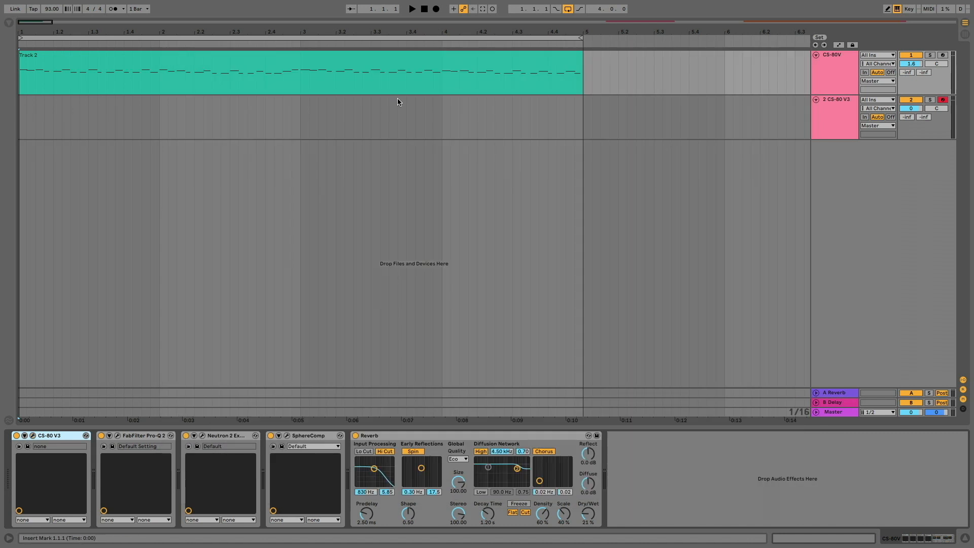
# Open the synth on the second track, 2 CS-80 V3, and toggle oscillator 1's pulse waveform switch
pyautogui.click(816, 104)
pyautogui.click(32, 435)
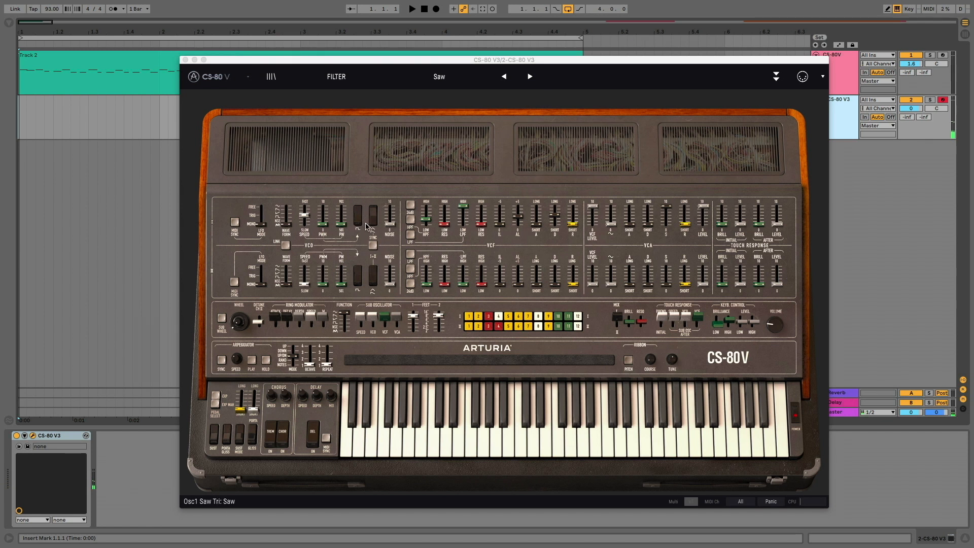
pyautogui.click(361, 223)
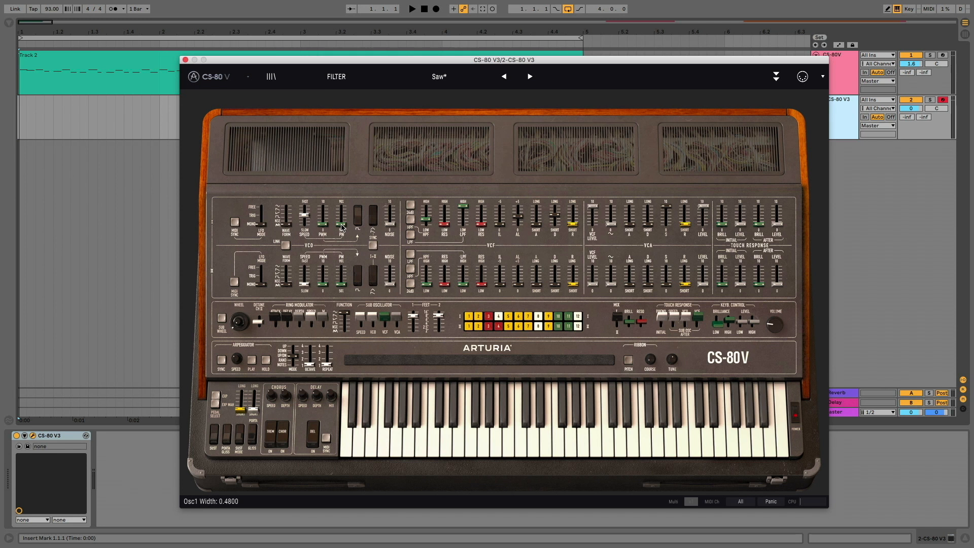
# Raise oscillator 1's pulse width, PWM amount and LFO waveform setting, and slightly slow its LFO speed
pyautogui.moveTo(342, 225); pyautogui.dragTo(347, 168)
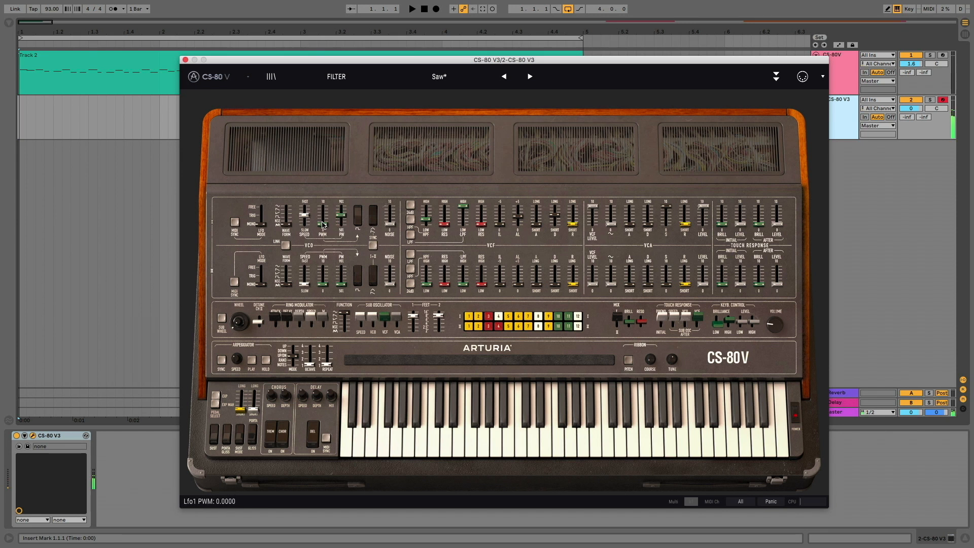
pyautogui.moveTo(324, 227); pyautogui.dragTo(329, 160)
pyautogui.moveTo(290, 227); pyautogui.dragTo(294, 165)
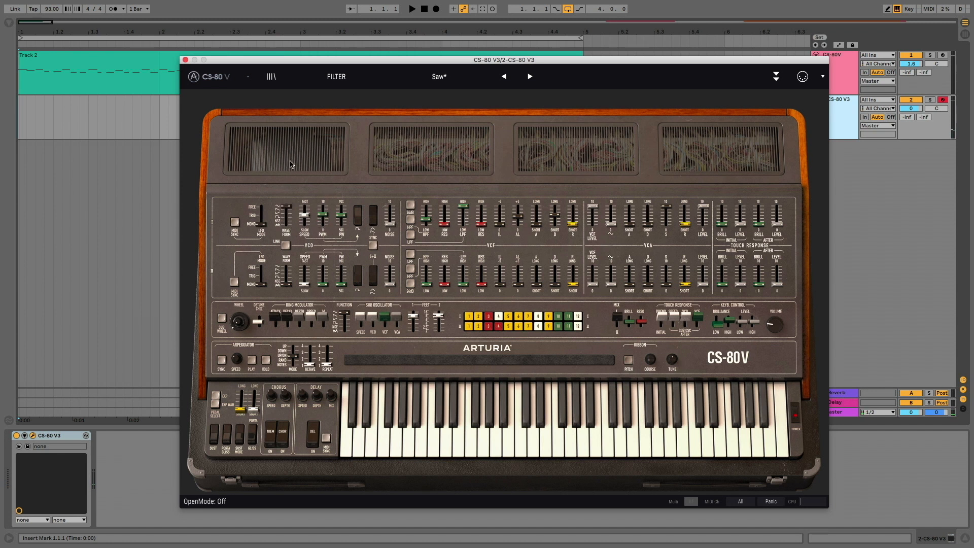
pyautogui.moveTo(305, 221)
pyautogui.mouseDown()
pyautogui.moveTo(305, 207)
pyautogui.moveTo(308, 240)
pyautogui.mouseUp()
# Shape VCF 1 by lowering the low-pass cutoff, raising the attack level and shortening the decay
pyautogui.moveTo(463, 206); pyautogui.dragTo(462, 257)
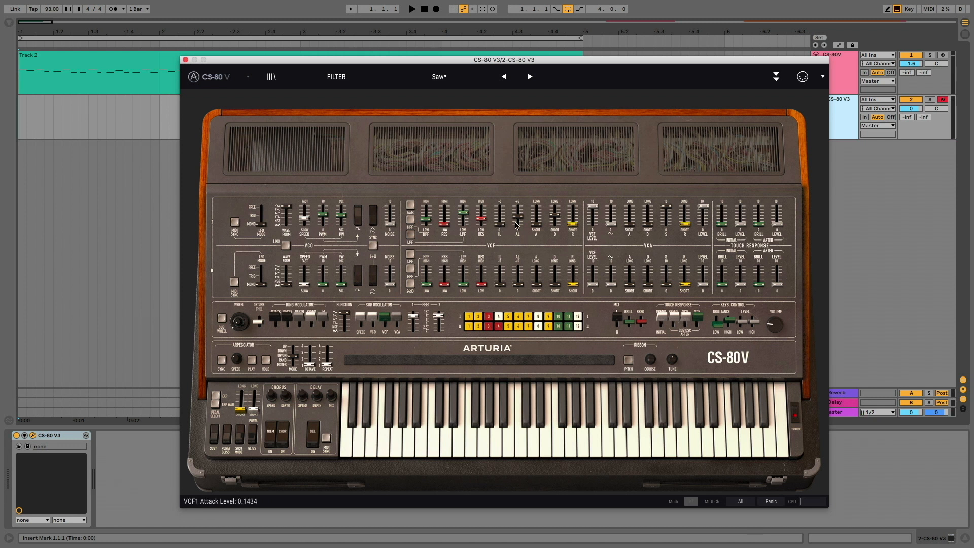
pyautogui.moveTo(521, 212); pyautogui.dragTo(526, 172)
pyautogui.moveTo(557, 218); pyautogui.dragTo(556, 230)
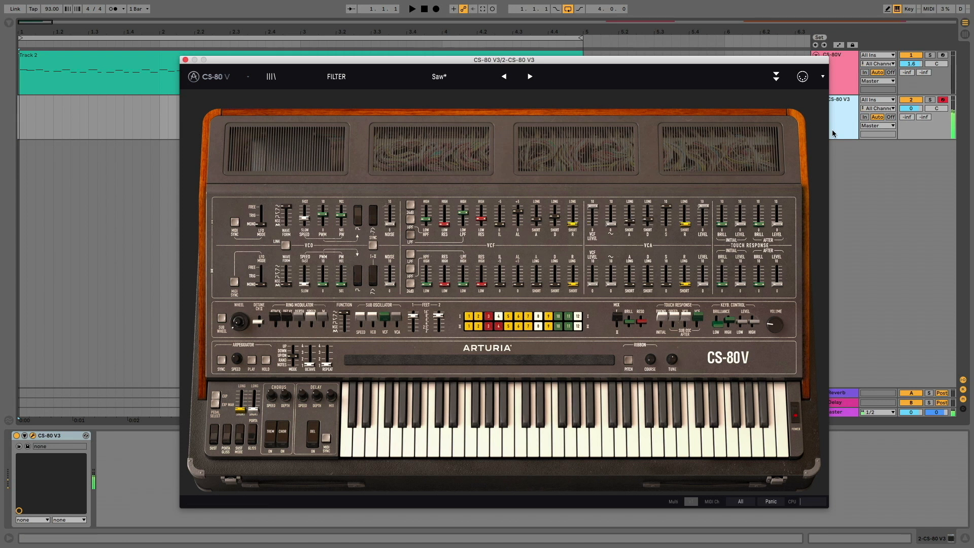
# Arm the CS-80V track to hear the reference sound, and re-arm the 2 CS-80 V3 track
pyautogui.click(943, 55)
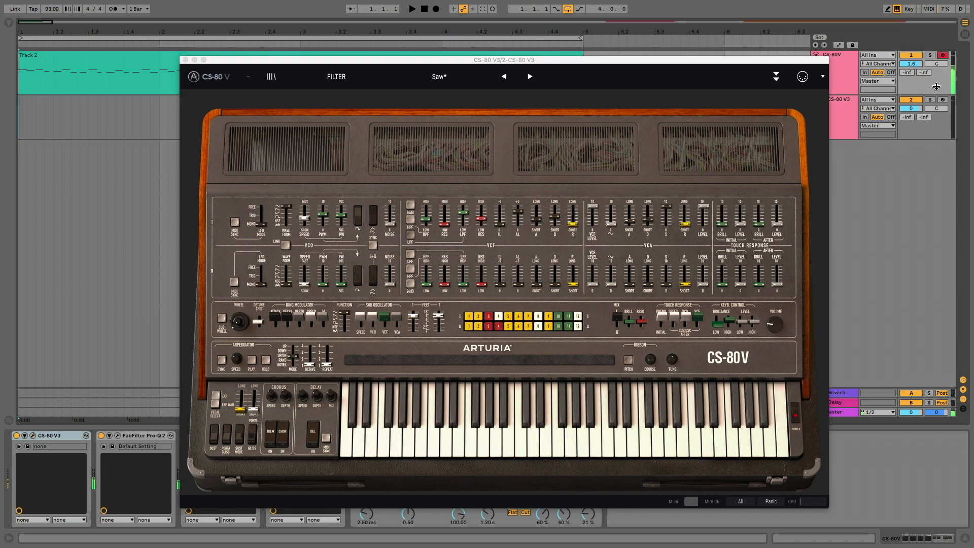
pyautogui.click(943, 100)
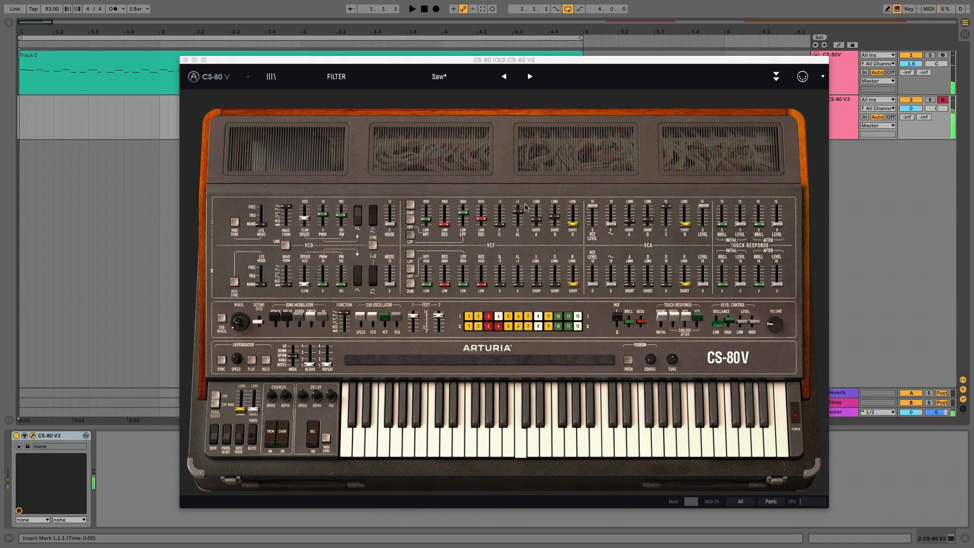
# Lengthen the release of both VCF 1 and VCA 1 and audition the patch with a few notes
pyautogui.moveTo(578, 233); pyautogui.dragTo(578, 224)
pyautogui.moveTo(685, 194); pyautogui.dragTo(682, 166)
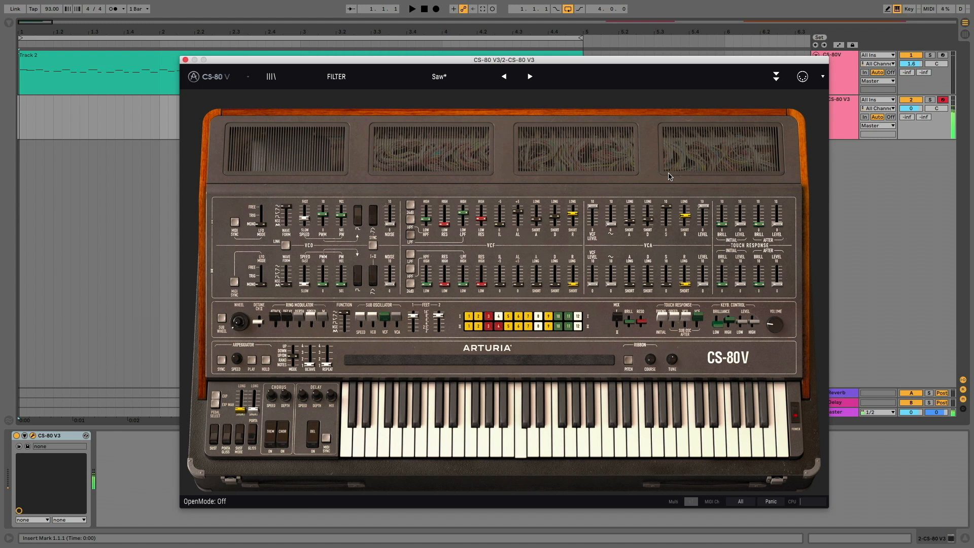
pyautogui.press('x')
pyautogui.press('g')
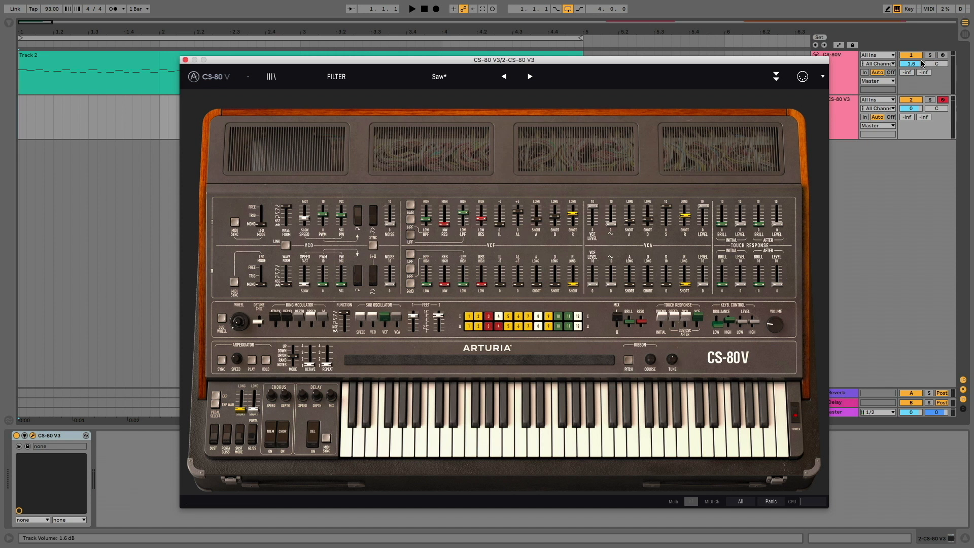
pyautogui.press('g')
# Compare the two tracks by arming each in turn, leave CS-80V armed, and close the synth window
pyautogui.click(942, 56)
pyautogui.click(944, 101)
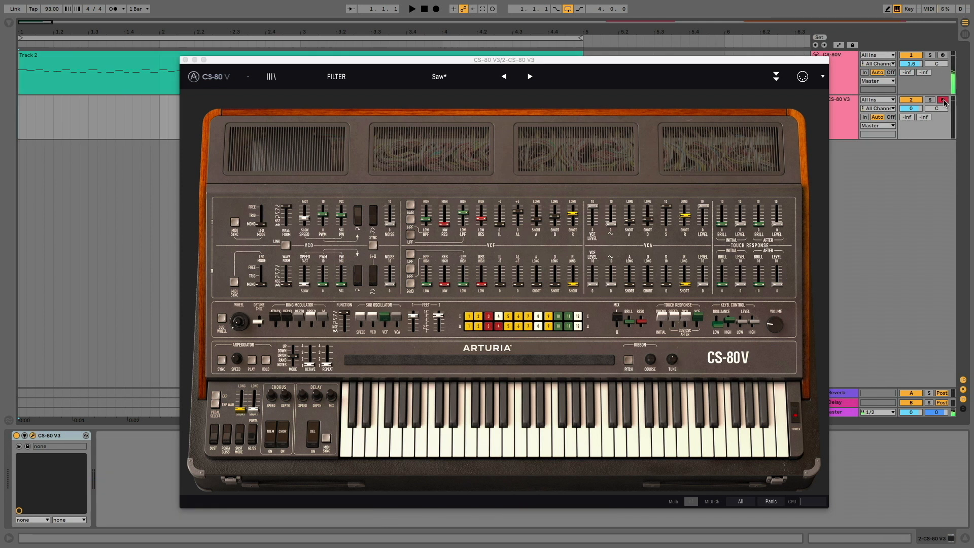
pyautogui.click(943, 55)
pyautogui.click(185, 59)
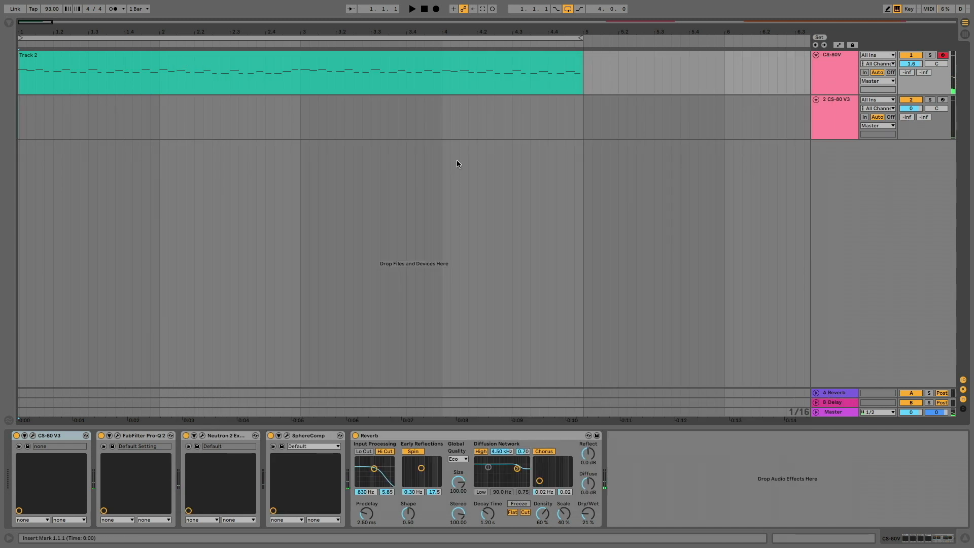
# Turn off the Pro-Q 2, Neutron 2 Exciter, SphereComp and Reverb effects on the CS-80V track
pyautogui.click(816, 65)
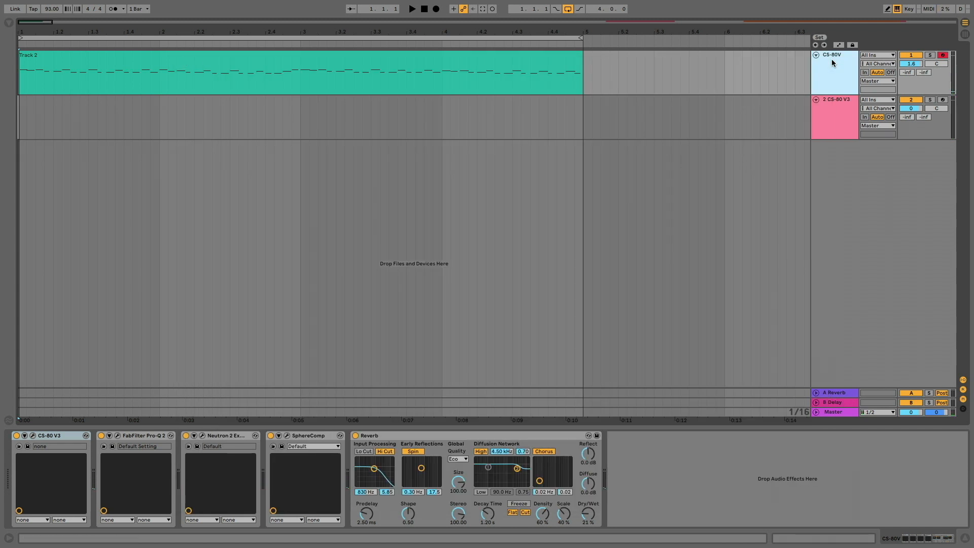
pyautogui.click(101, 435)
pyautogui.click(186, 436)
pyautogui.click(270, 435)
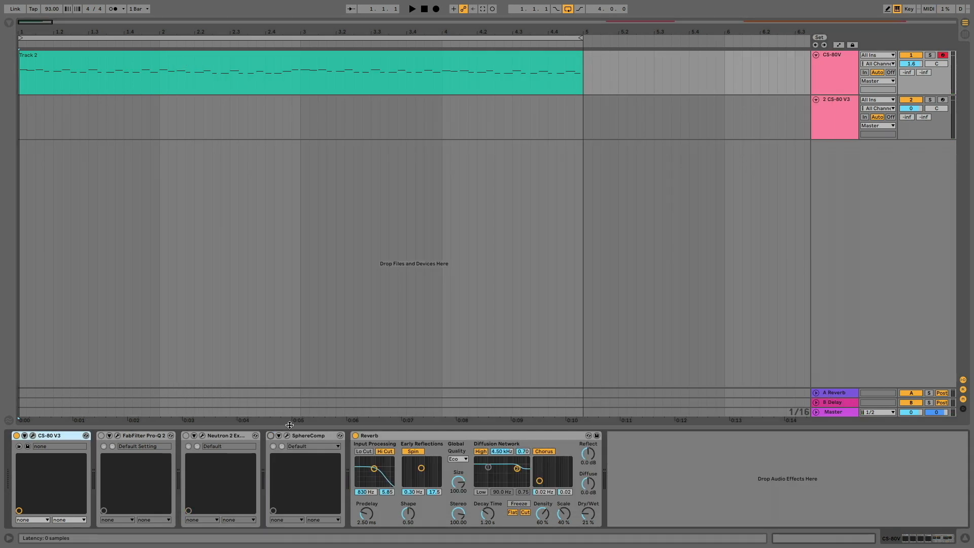
pyautogui.click(356, 435)
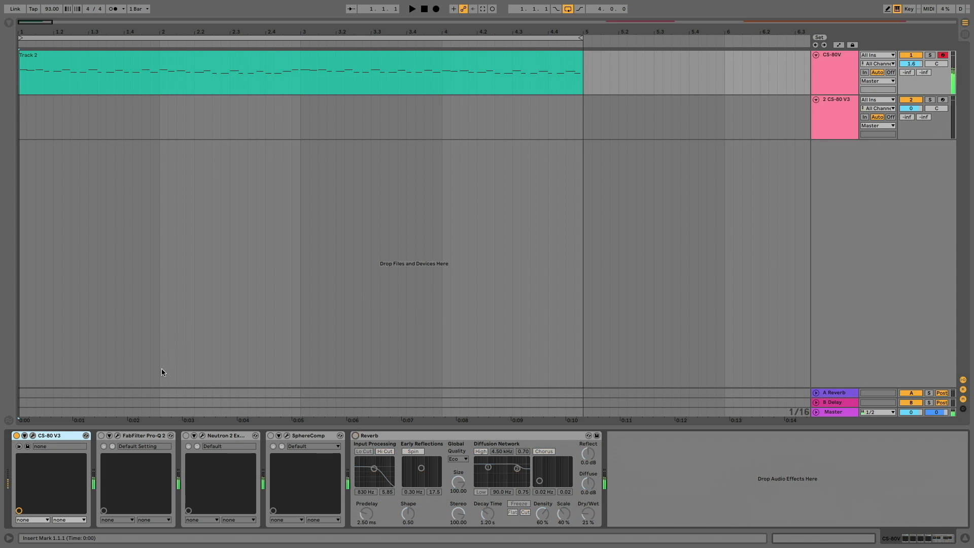
# Re-enable FabFilter Pro-Q 2 on the CS-80V track, open its EQ curve, and play notes through it
pyautogui.press('z')
pyautogui.click(101, 435)
pyautogui.click(120, 435)
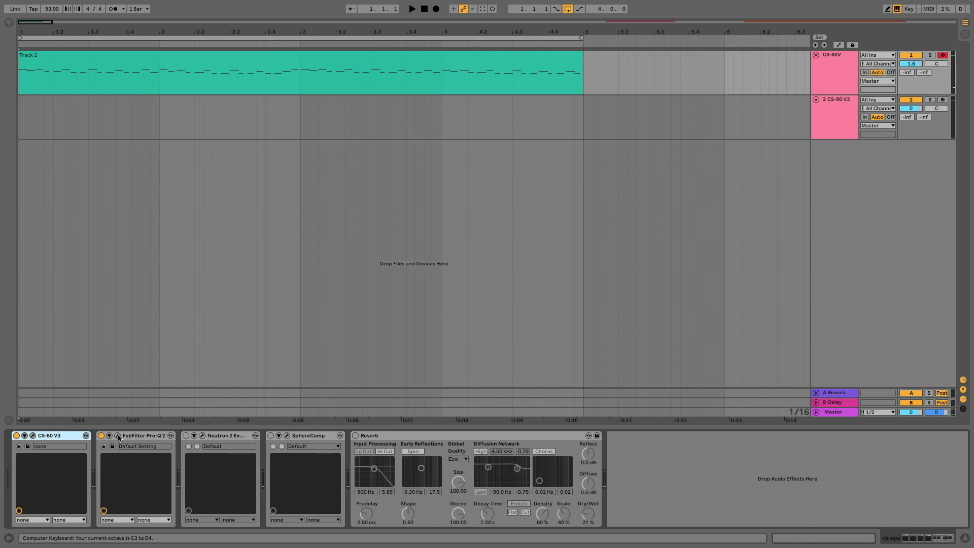
pyautogui.moveTo(470, 108); pyautogui.dragTo(445, 67)
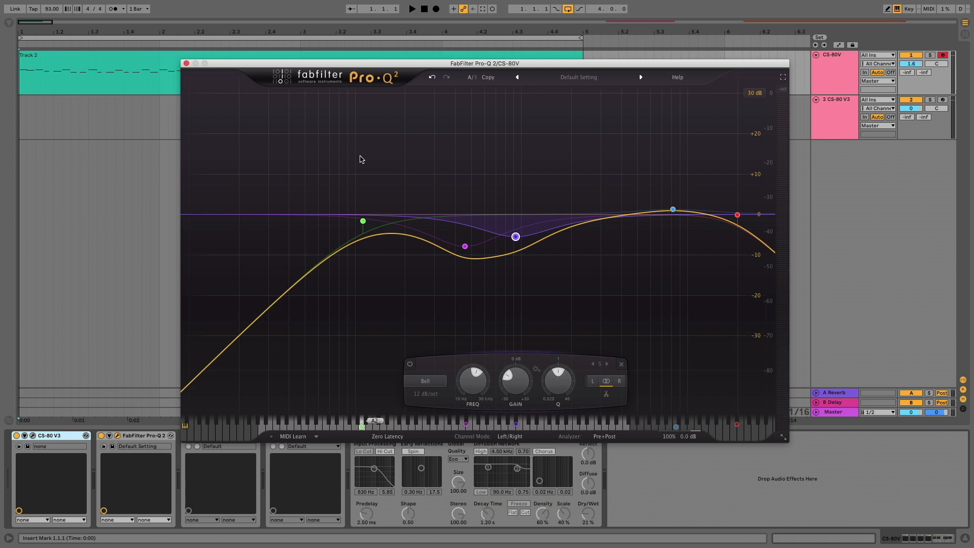
pyautogui.moveTo(686, 196)
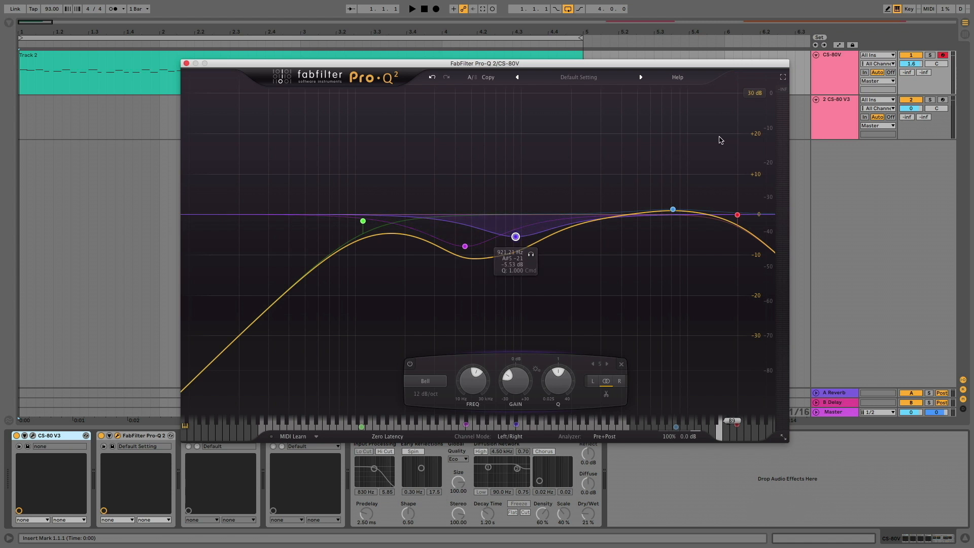
pyautogui.press('h')
pyautogui.press('a')
pyautogui.press('h')
pyautogui.press('k')
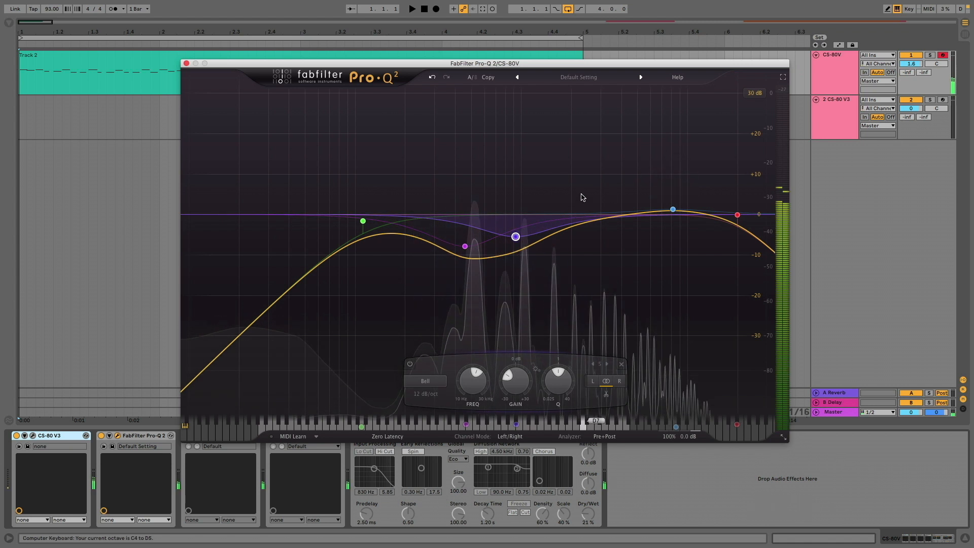
# Bypass and re-enable Pro-Q 2 to compare the sound, and close its window
pyautogui.click(102, 436)
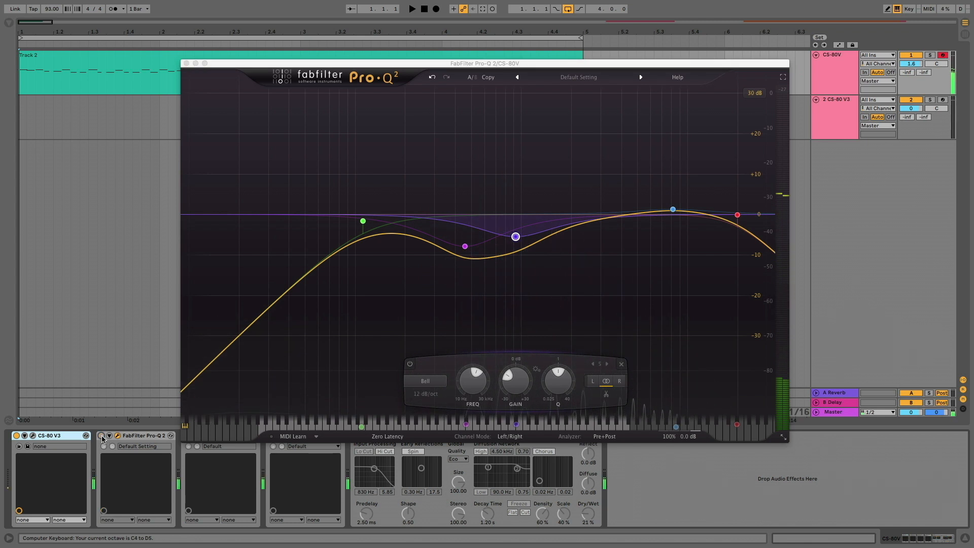
pyautogui.click(102, 436)
pyautogui.moveTo(249, 64); pyautogui.dragTo(364, 12)
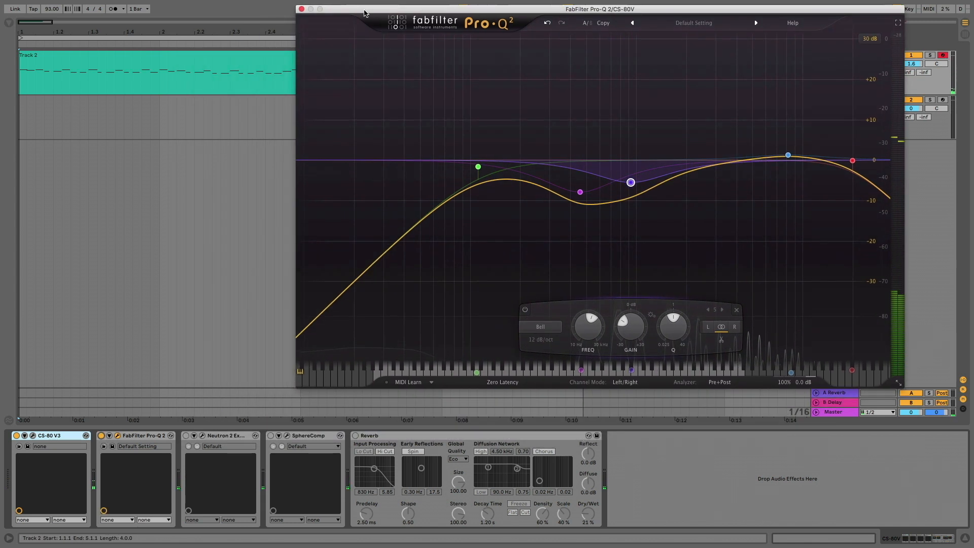
pyautogui.click(301, 9)
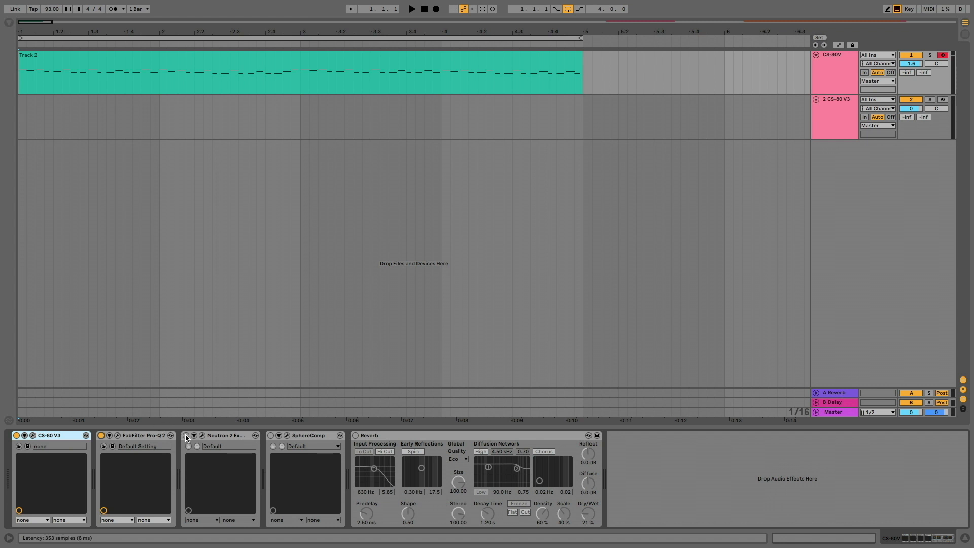
# Re-enable the Neutron 2 Exciter, open its settings, and compare the sound with the effect off and on
pyautogui.click(186, 436)
pyautogui.click(203, 437)
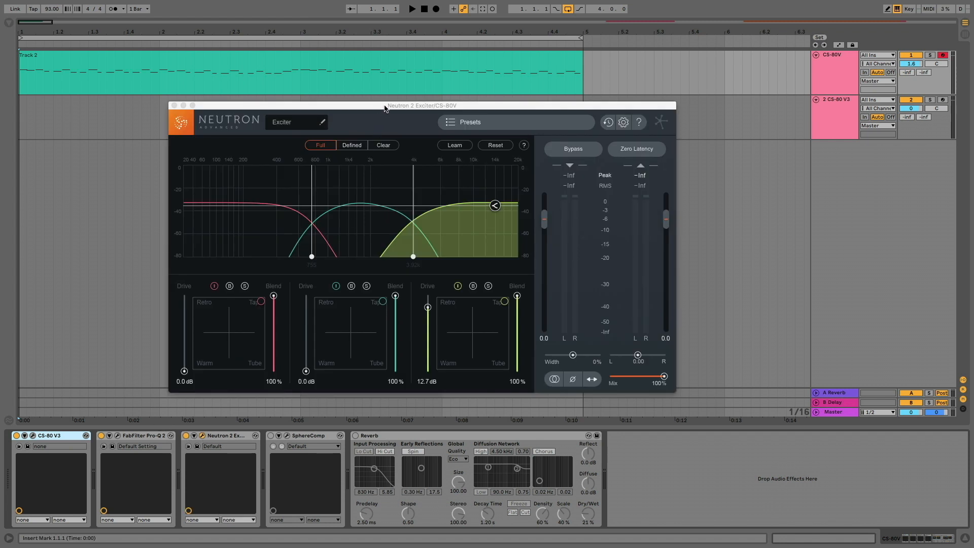
pyautogui.moveTo(385, 108); pyautogui.dragTo(393, 73)
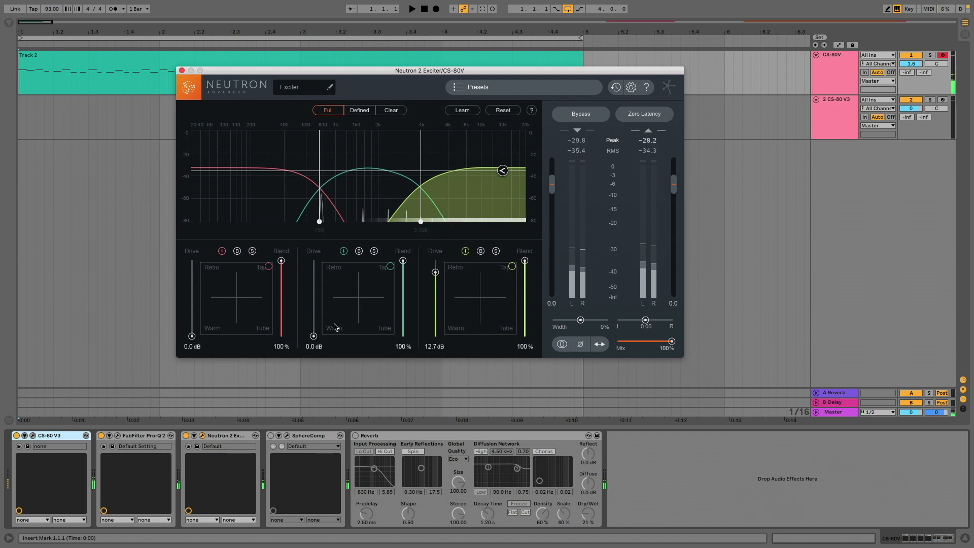
pyautogui.click(186, 435)
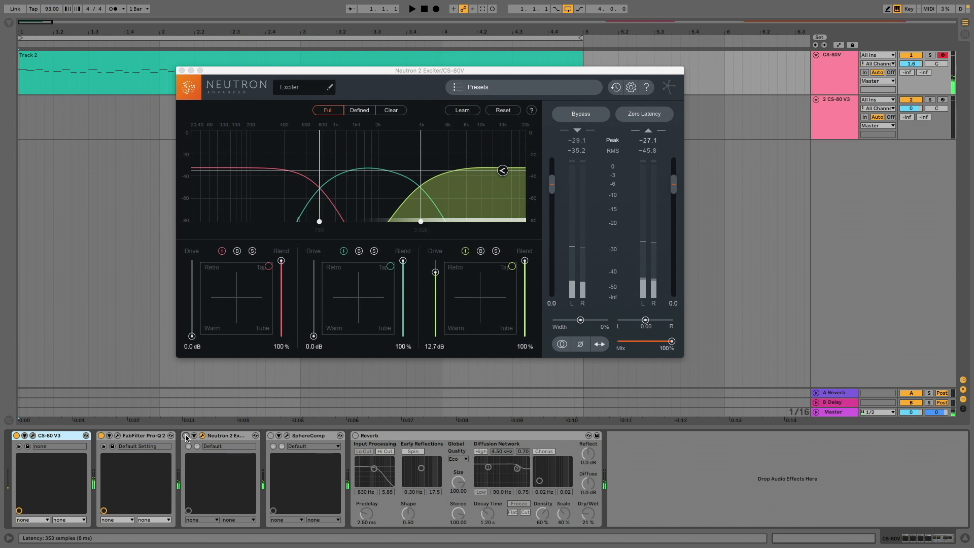
pyautogui.click(186, 436)
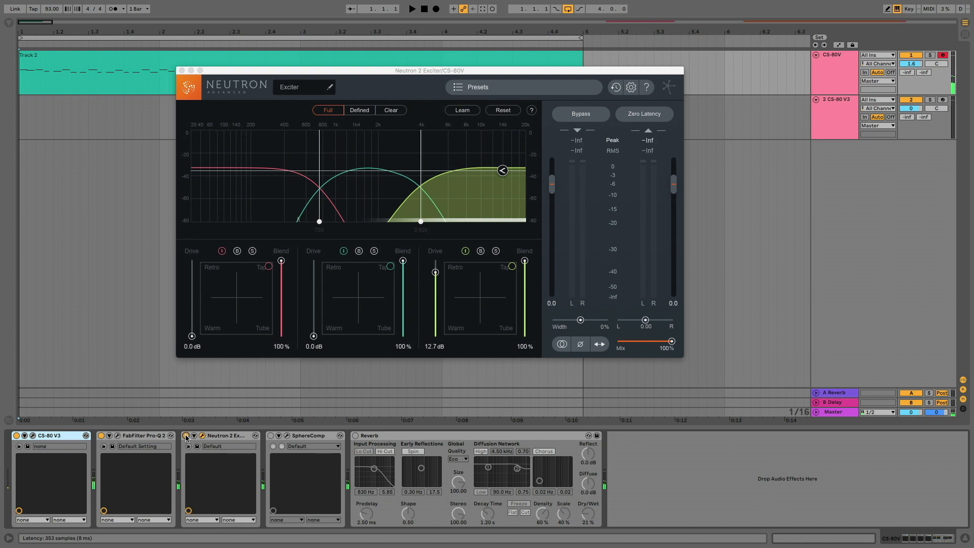
# Re-enable SphereComp, inspect its compressor settings, and close the SphereComp and Neutron 2 Exciter windows
pyautogui.click(270, 435)
pyautogui.click(287, 436)
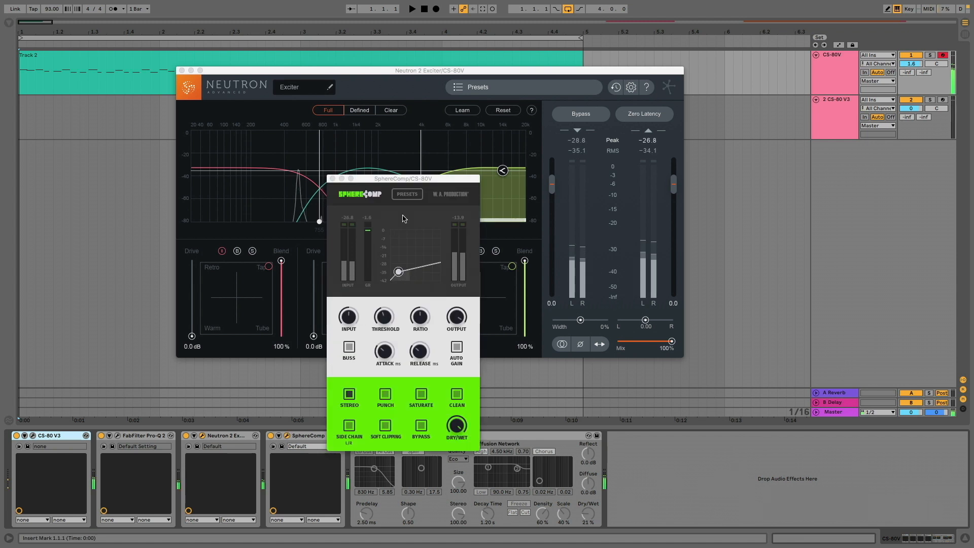
pyautogui.click(332, 179)
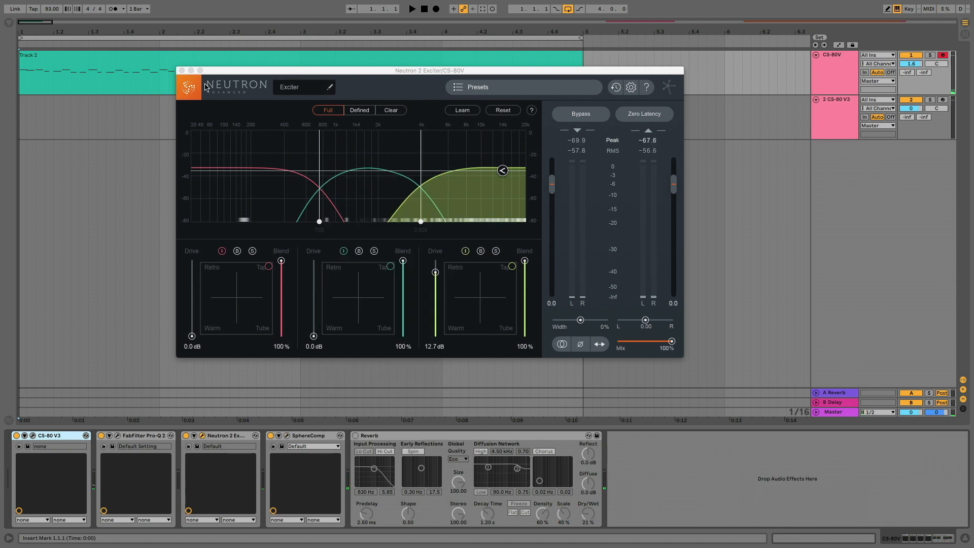
pyautogui.click(182, 71)
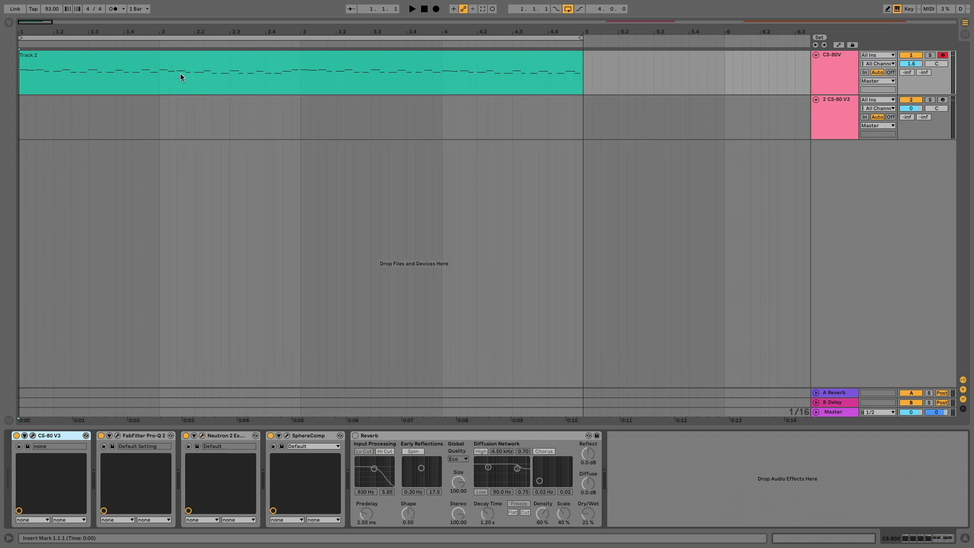
# Re-enable the Reverb on the CS-80V track and play the clip through it
pyautogui.click(356, 436)
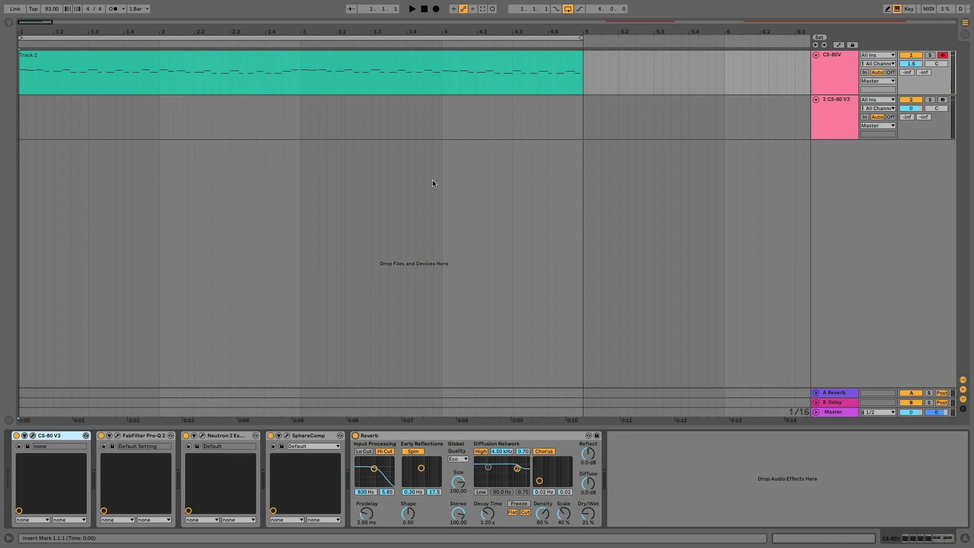
pyautogui.press('space')
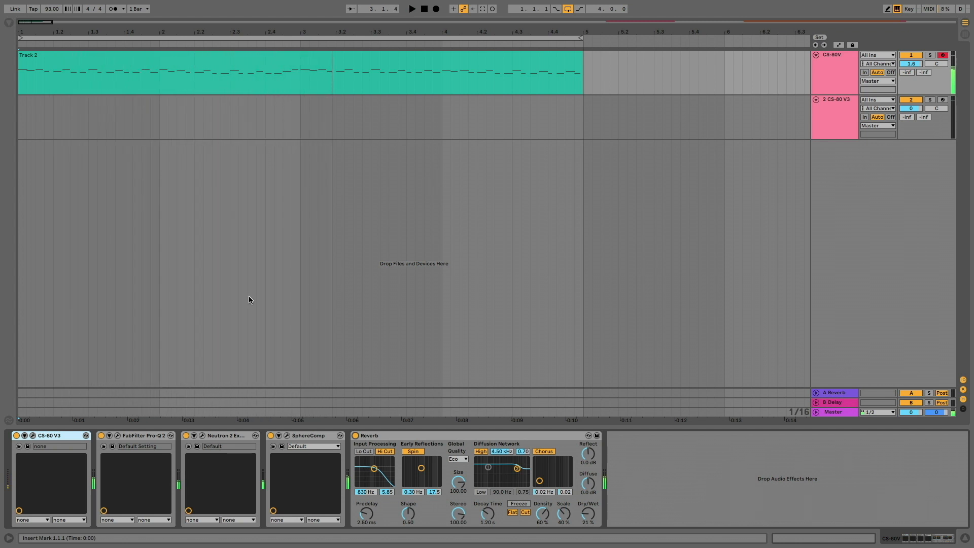
# Open the CS-80 V3 instrument and sweep the first low-pass filter's cutoff up to 836 Hz while the clip plays
pyautogui.click(34, 438)
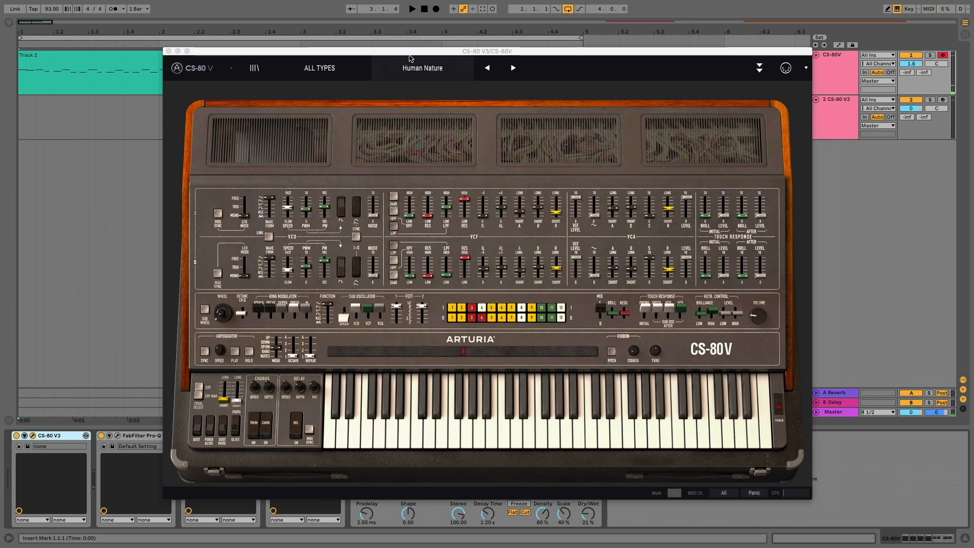
pyautogui.moveTo(413, 54)
pyautogui.mouseDown()
pyautogui.moveTo(447, 63)
pyautogui.moveTo(418, 50)
pyautogui.mouseUp()
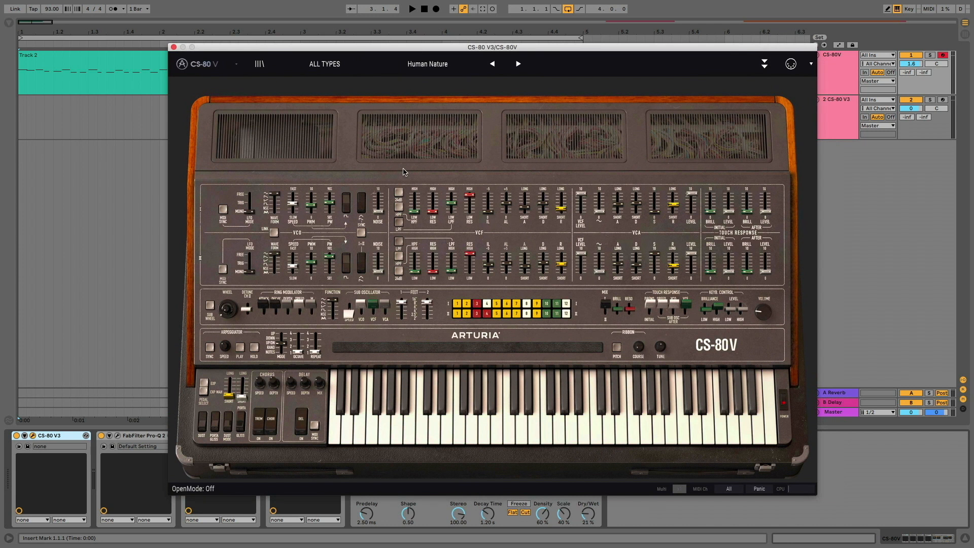
pyautogui.press('space')
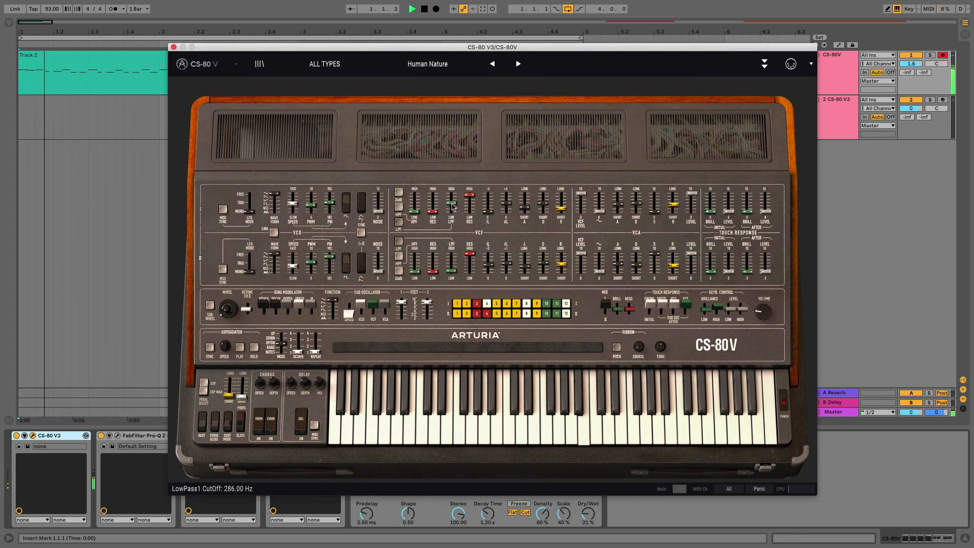
pyautogui.moveTo(452, 200); pyautogui.dragTo(452, 196)
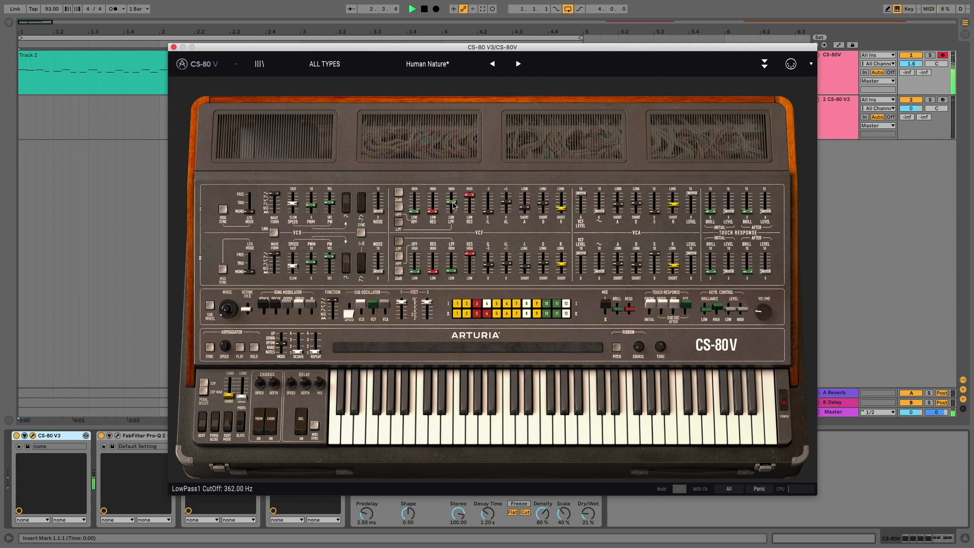
pyautogui.moveTo(509, 201); pyautogui.dragTo(510, 206)
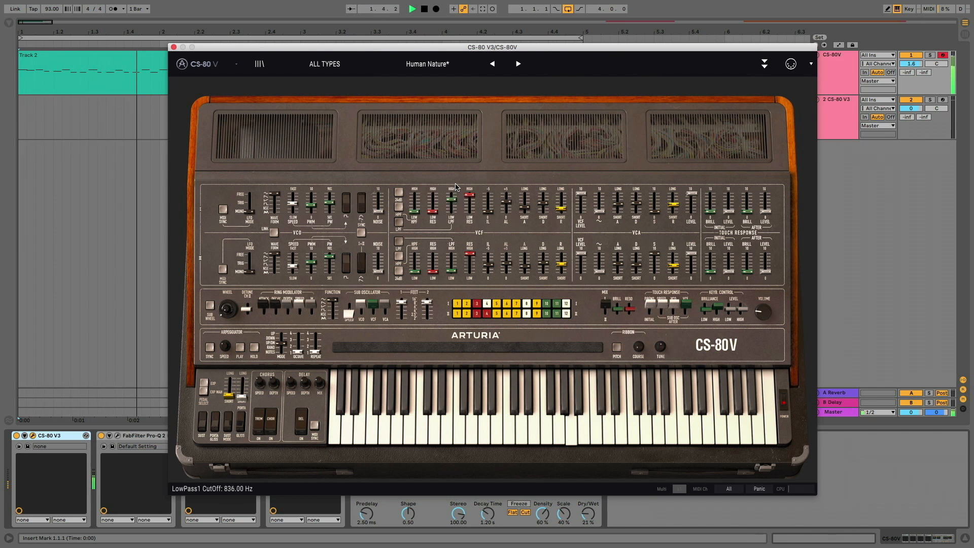
pyautogui.scroll(1, 454, 199)
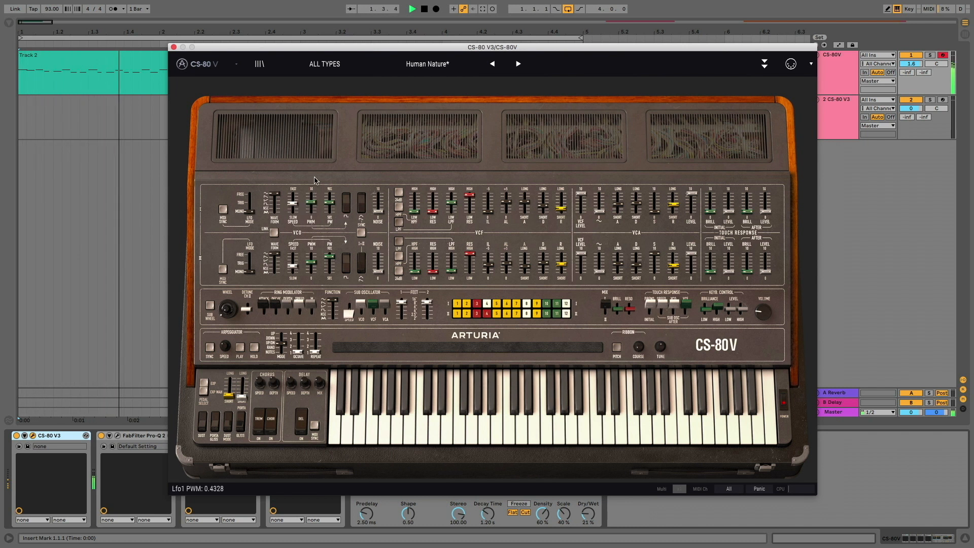
# Raise the first LFO's PWM amount and the first oscillator's pulse width while the clip plays
pyautogui.moveTo(314, 180); pyautogui.dragTo(315, 146)
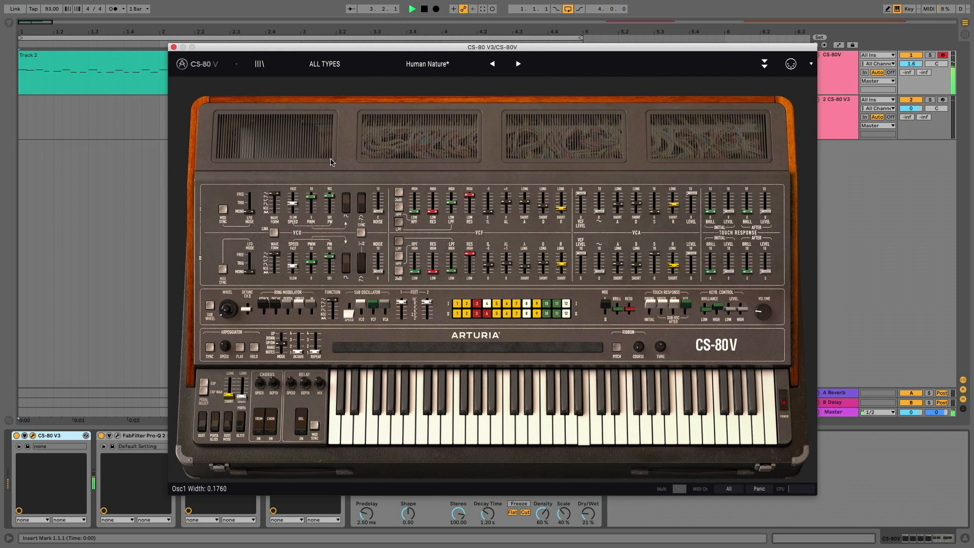
pyautogui.moveTo(315, 199); pyautogui.dragTo(314, 185)
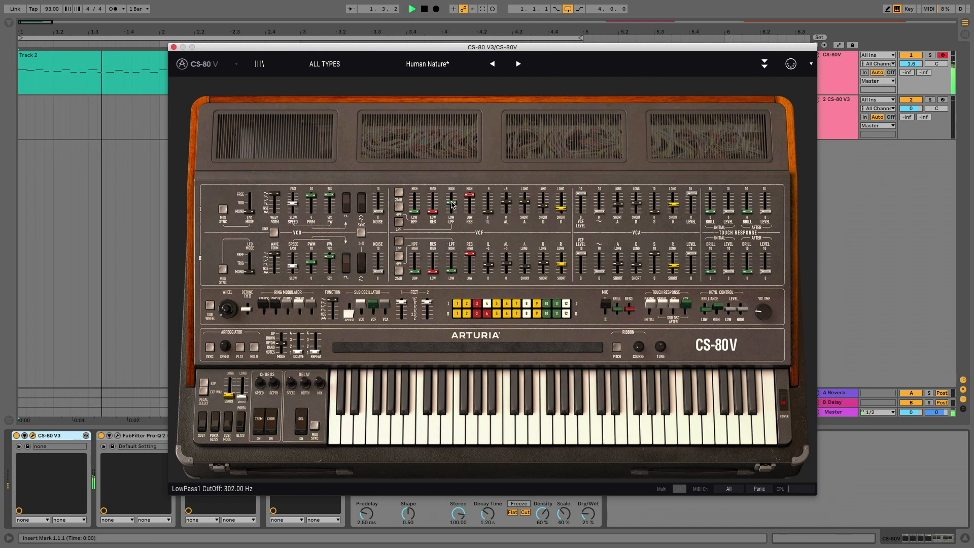
# Sweep the first low-pass resonance down to about 0.03 and back up, set its cutoff to 470 Hz, and stop playback
pyautogui.moveTo(470, 197); pyautogui.dragTo(471, 299)
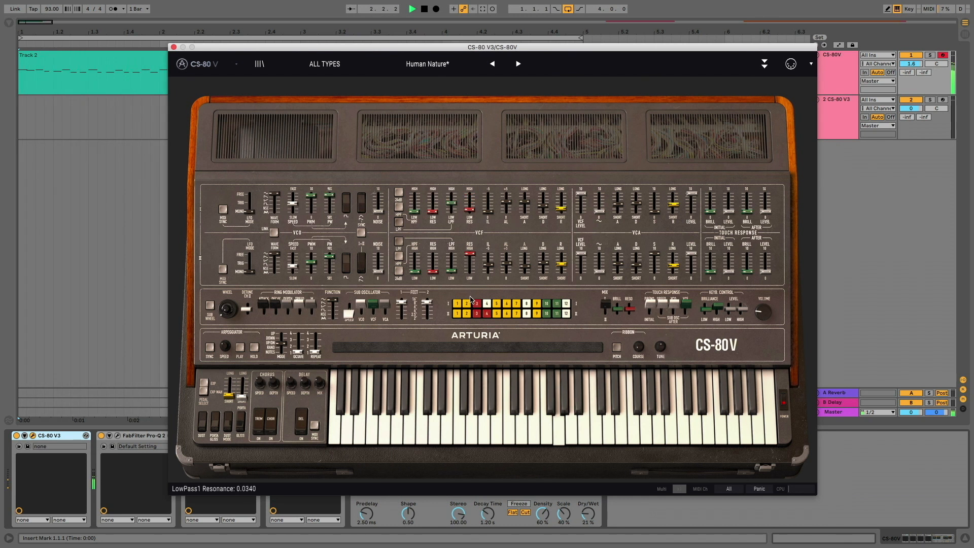
pyautogui.moveTo(472, 256); pyautogui.dragTo(475, 217)
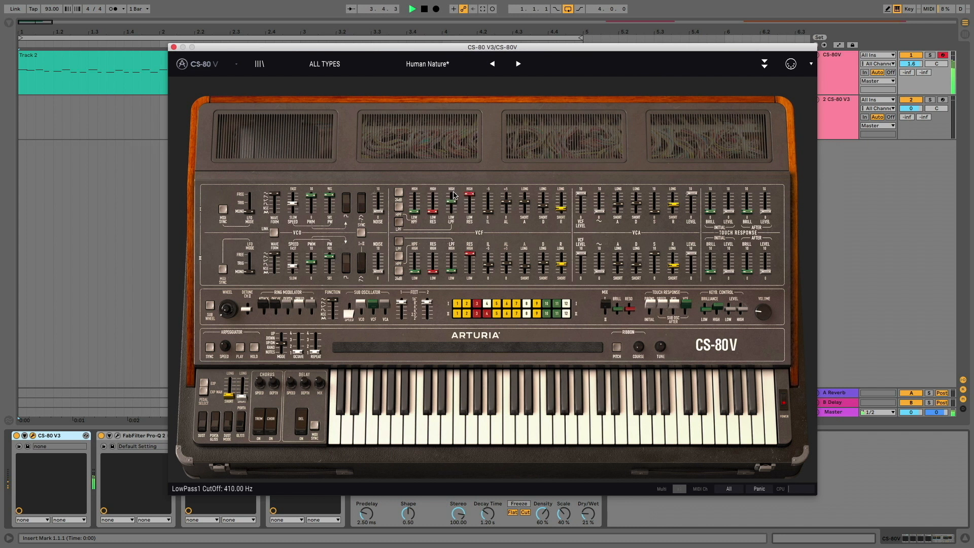
pyautogui.moveTo(453, 195); pyautogui.dragTo(453, 201)
pyautogui.press('space')
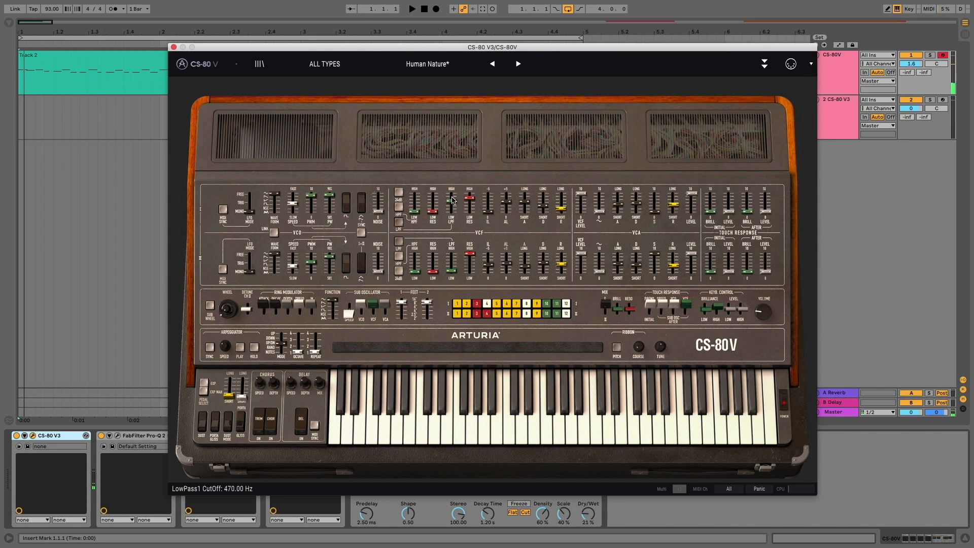